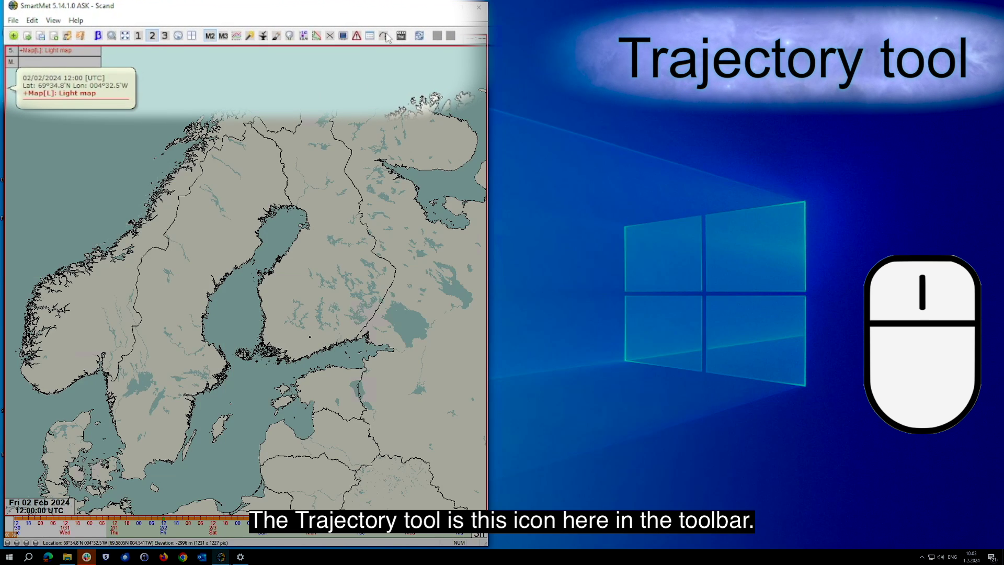
- Open the Trajectory view with its empty 1000–500 hPa pressure chart beside the map
{"action": "left_click", "coordinate": [386, 36]}
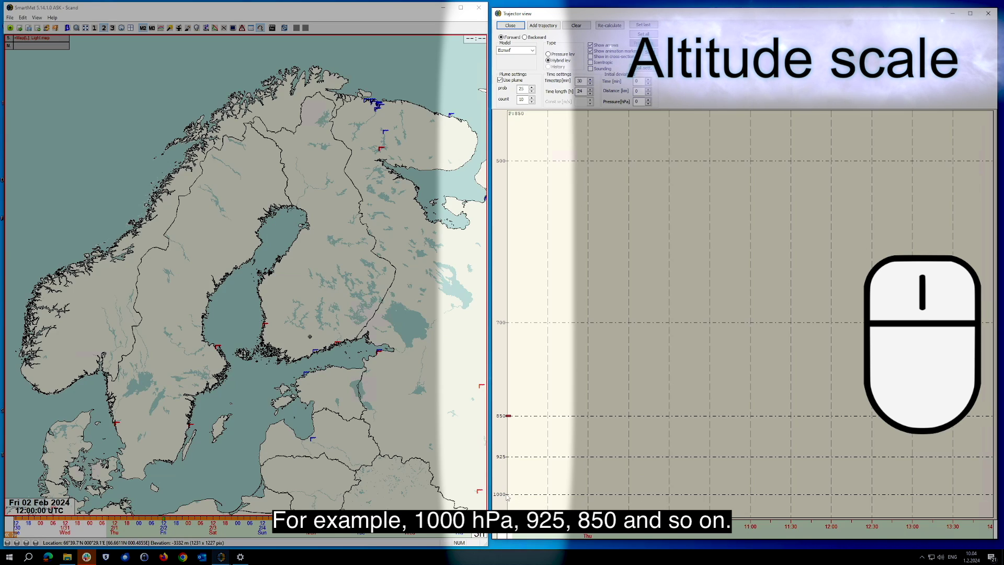
- Set the trajectory starting level to 800 hPa and stretch the pressure axis
{"action": "left_click", "coordinate": [508, 457]}
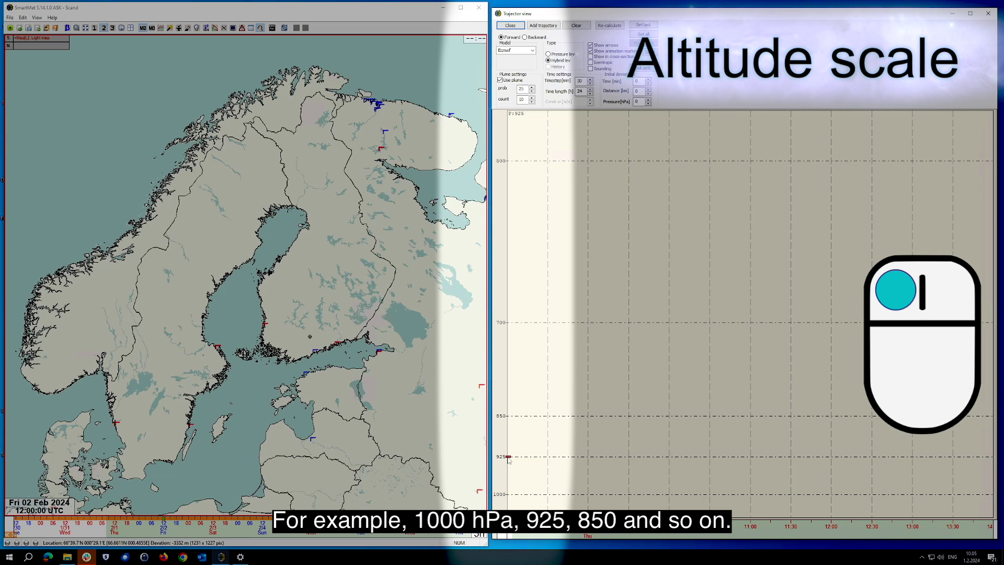
{"action": "left_click", "coordinate": [508, 387]}
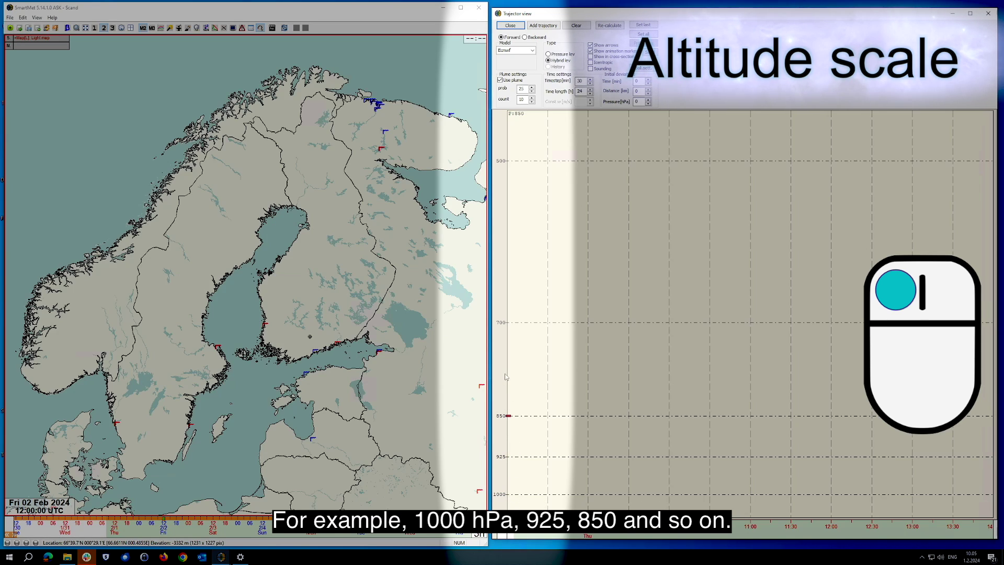
{"action": "left_click_drag", "start_coordinate": [508, 389], "coordinate": [507, 296]}
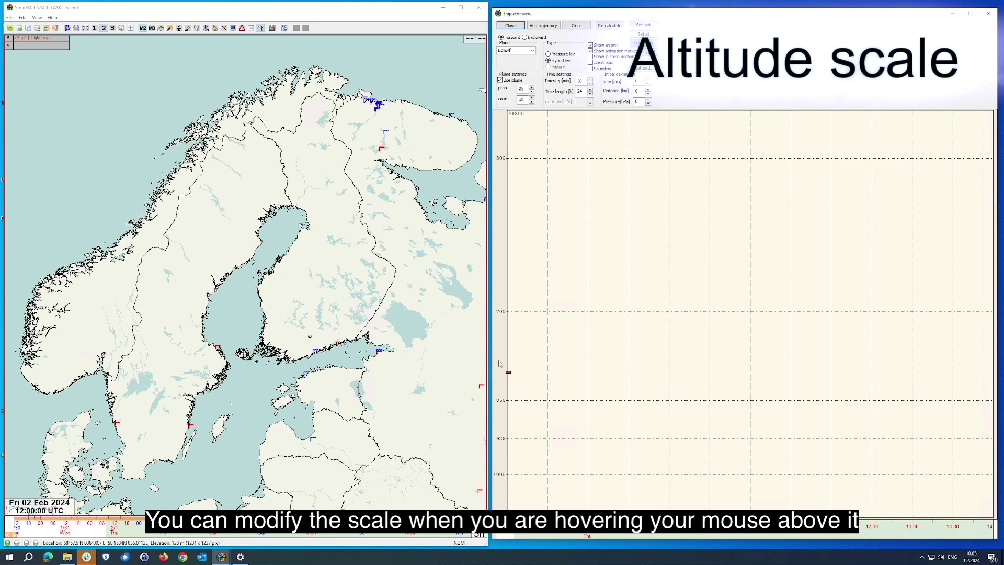
- Compress and then re-expand the pressure axis scale of the trajectory chart
{"action": "left_click", "coordinate": [499, 491]}
{"action": "left_click", "coordinate": [500, 492]}
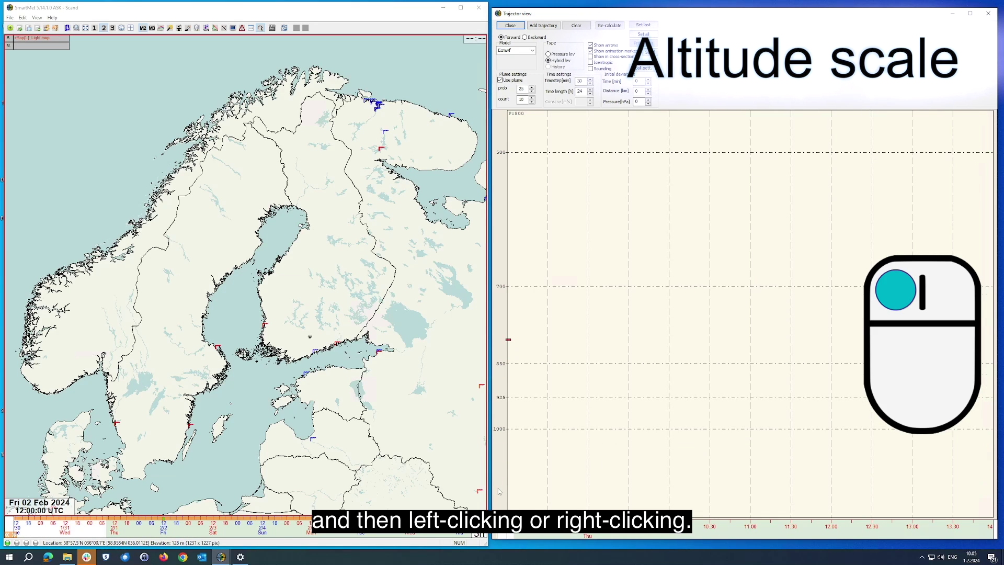
{"action": "right_click", "coordinate": [499, 492]}
{"action": "right_click", "coordinate": [501, 497]}
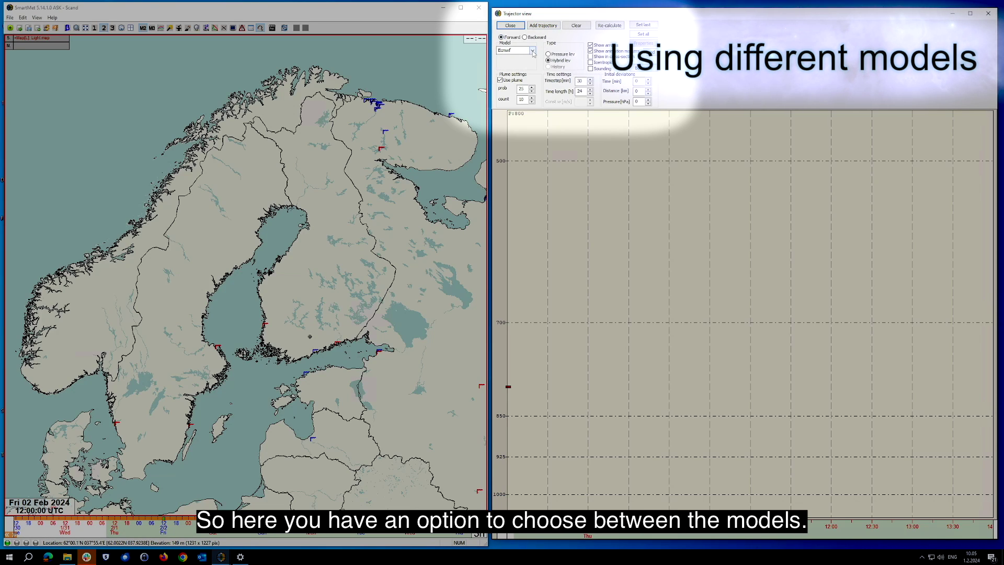
- Change the trajectory model from Ecmwf to GFS
{"action": "left_click", "coordinate": [533, 54]}
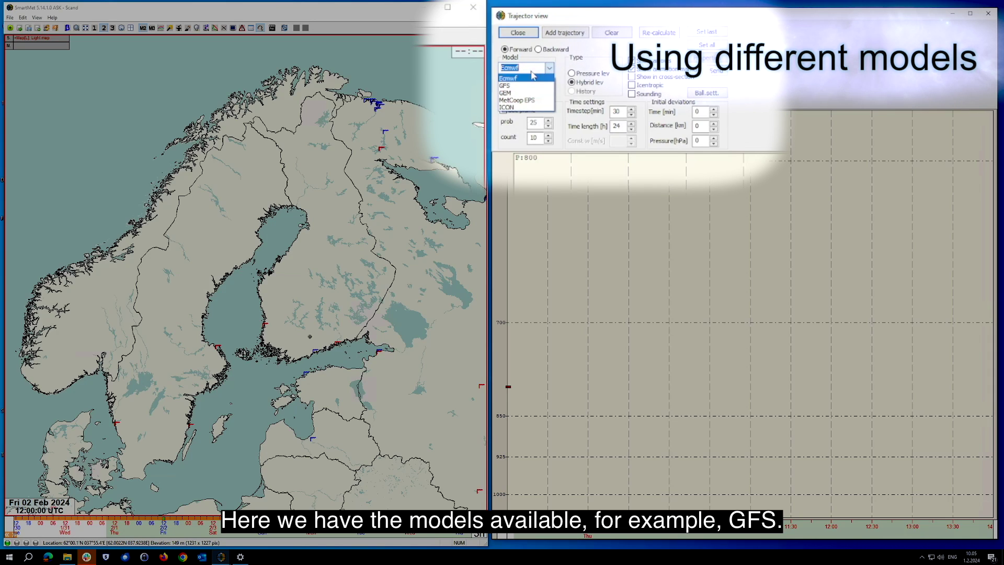
{"action": "left_click", "coordinate": [508, 86]}
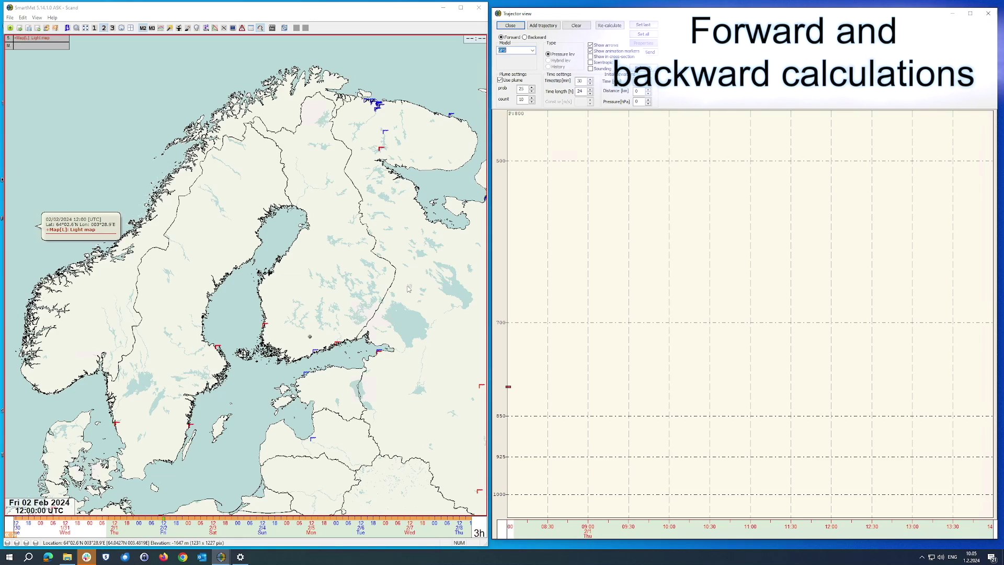
- Set the trajectory direction to Forward and place the start point in central Finland
{"action": "left_click", "coordinate": [525, 37]}
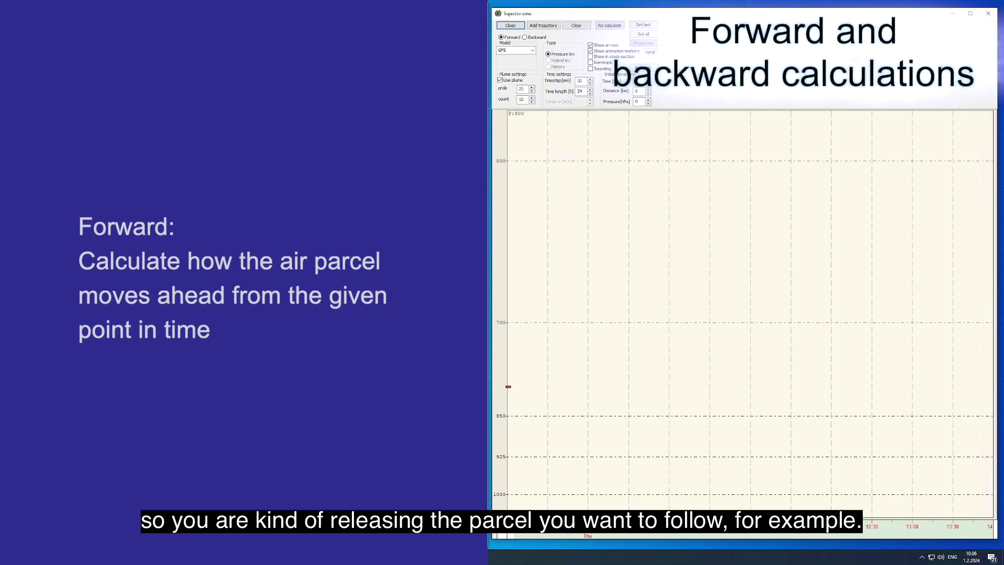
{"action": "left_click", "coordinate": [524, 37]}
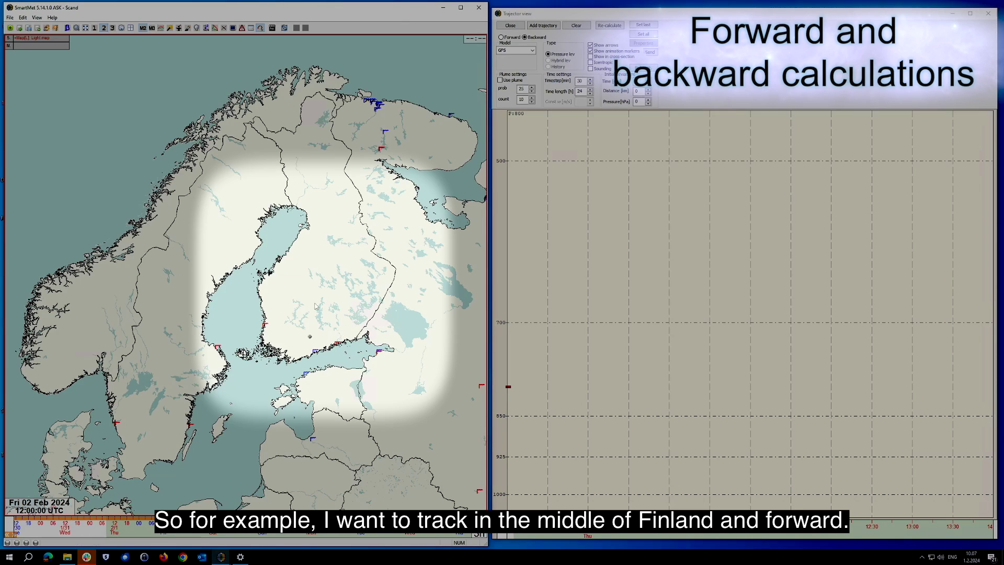
{"action": "left_click", "coordinate": [320, 296]}
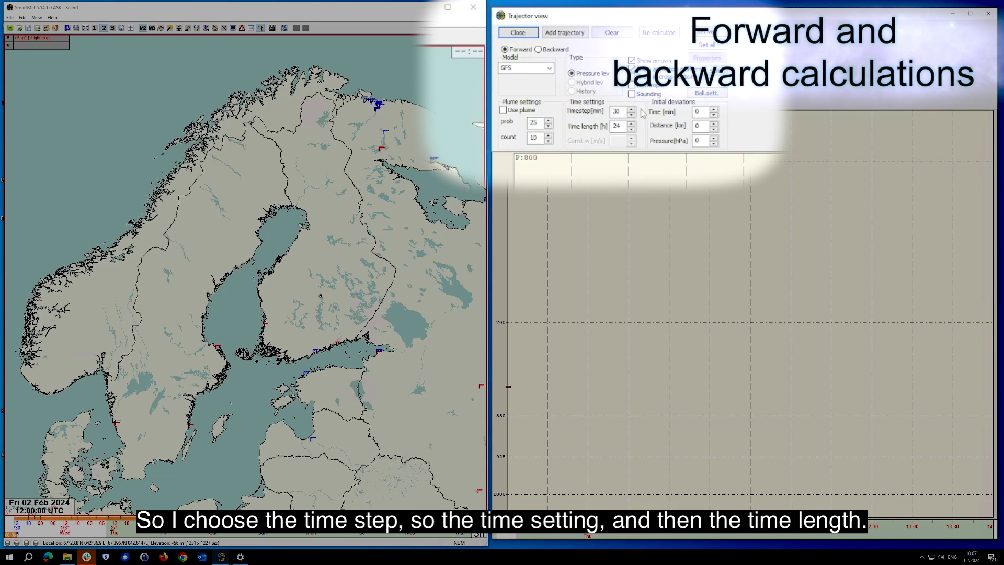
- Set the time length to 48 hours and add the forward GFS trajectory
{"action": "double_click", "coordinate": [617, 126]}
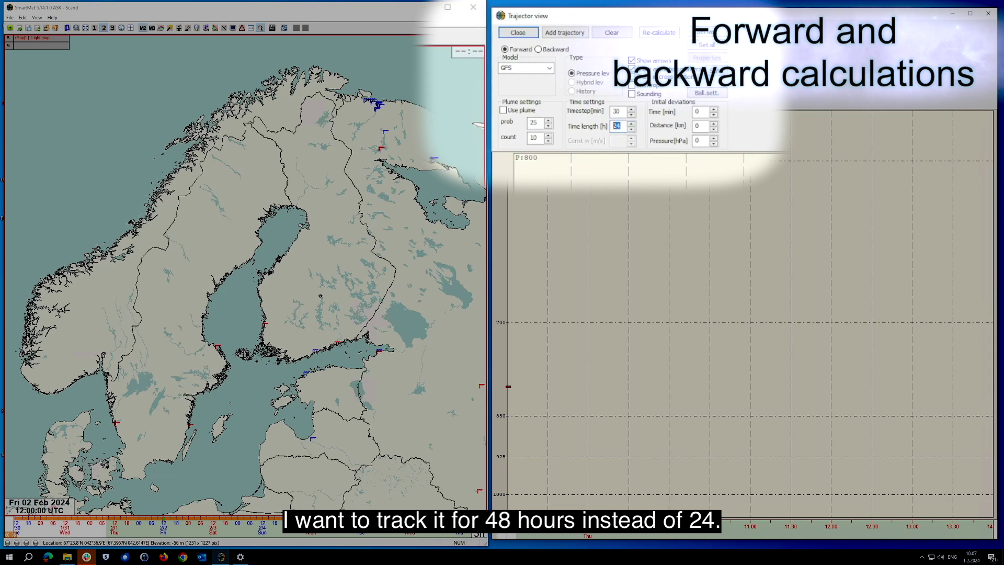
{"action": "type", "text": "48"}
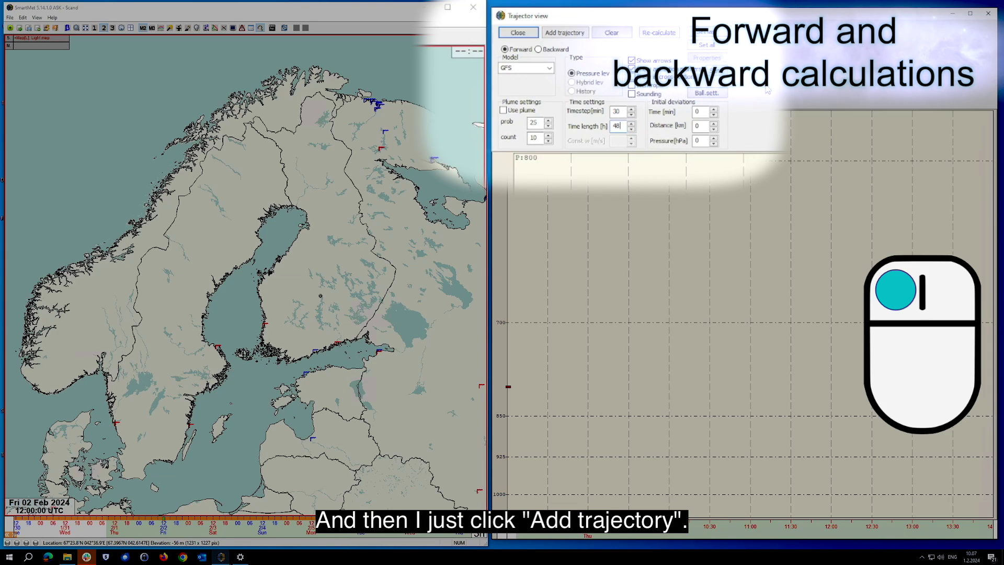
{"action": "left_click", "coordinate": [565, 33]}
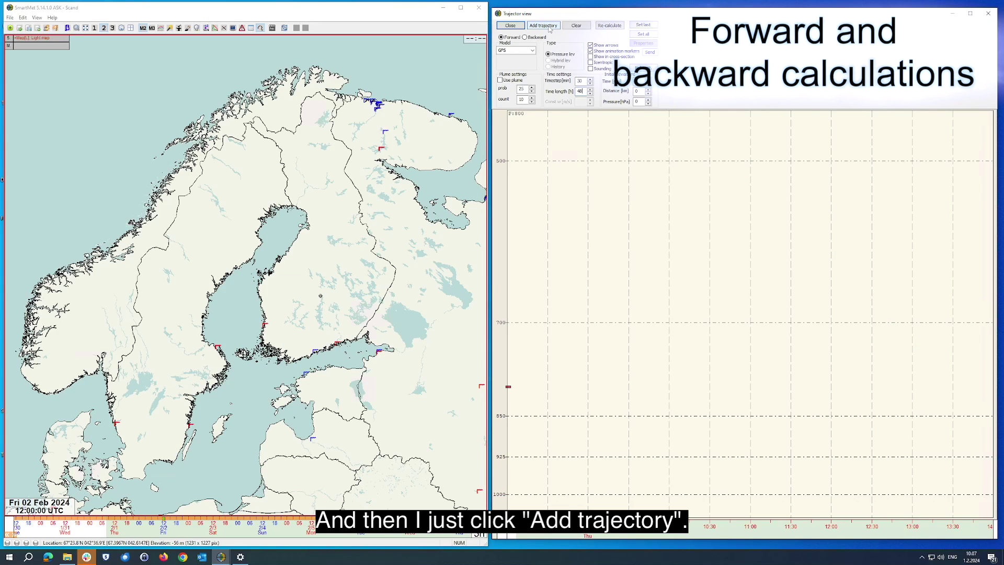
{"action": "left_click", "coordinate": [550, 30]}
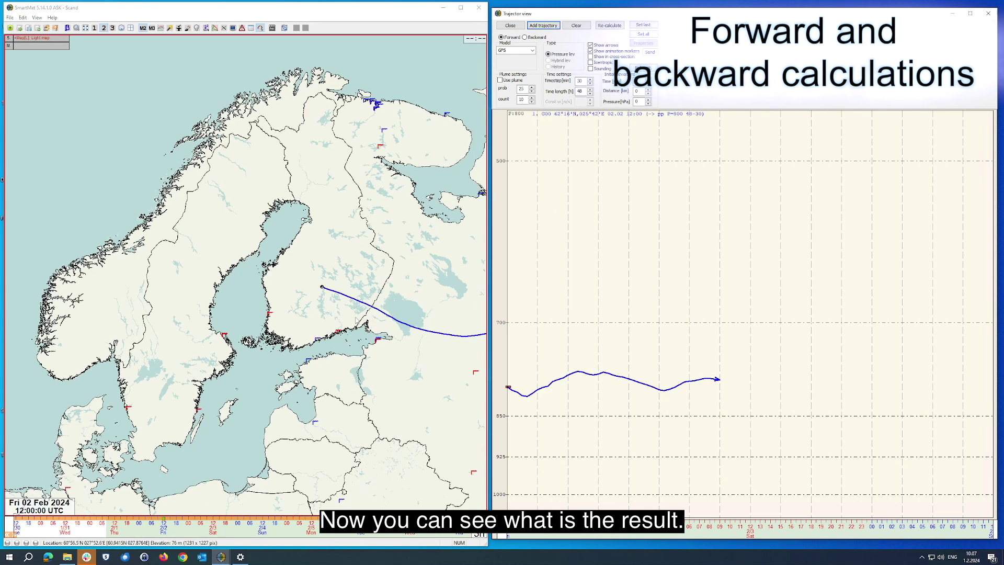
{"action": "left_click", "coordinate": [376, 296]}
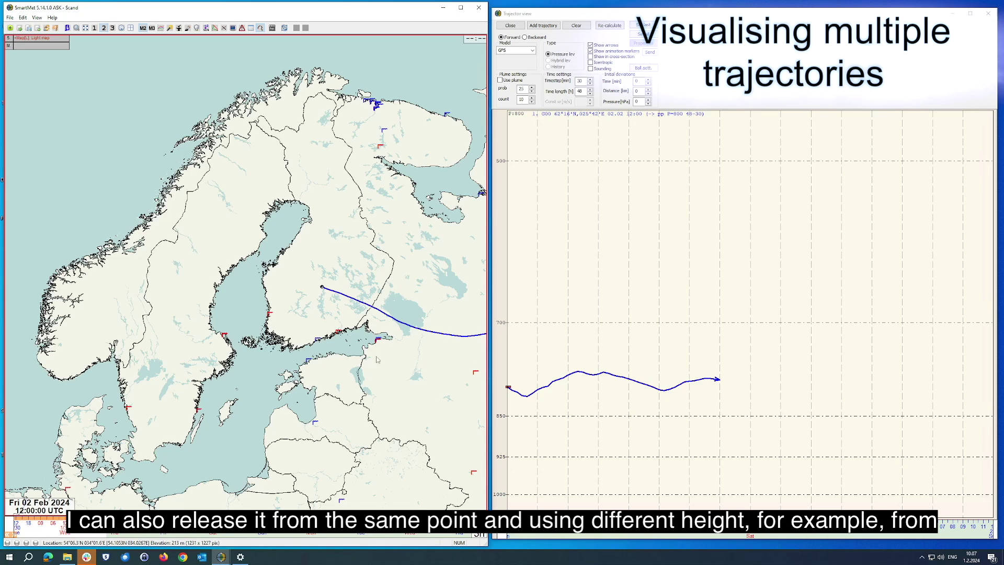
- Switch to 1000 hPa and add a forward trajectory, then a backward one
{"action": "left_click", "coordinate": [509, 496]}
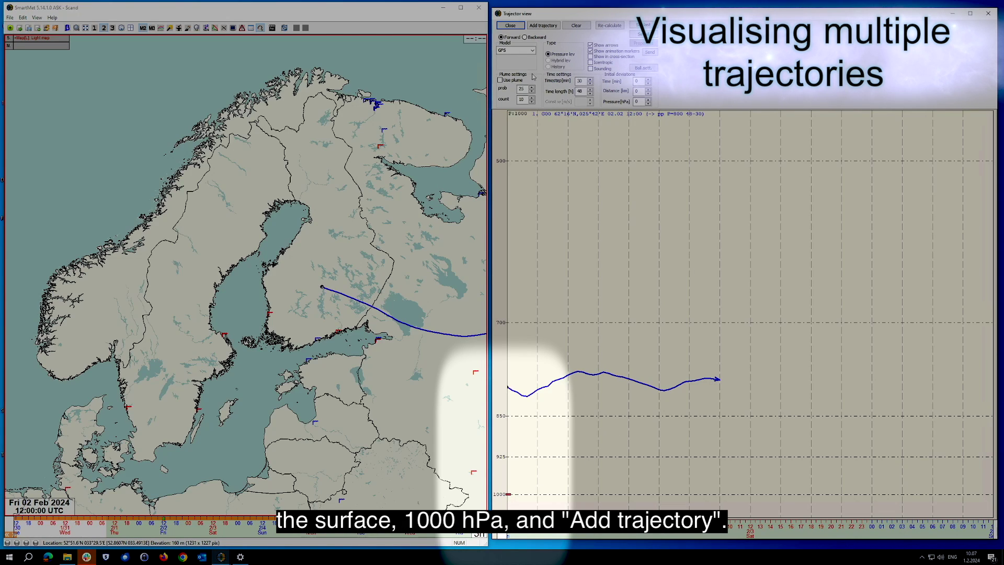
{"action": "left_click", "coordinate": [558, 33]}
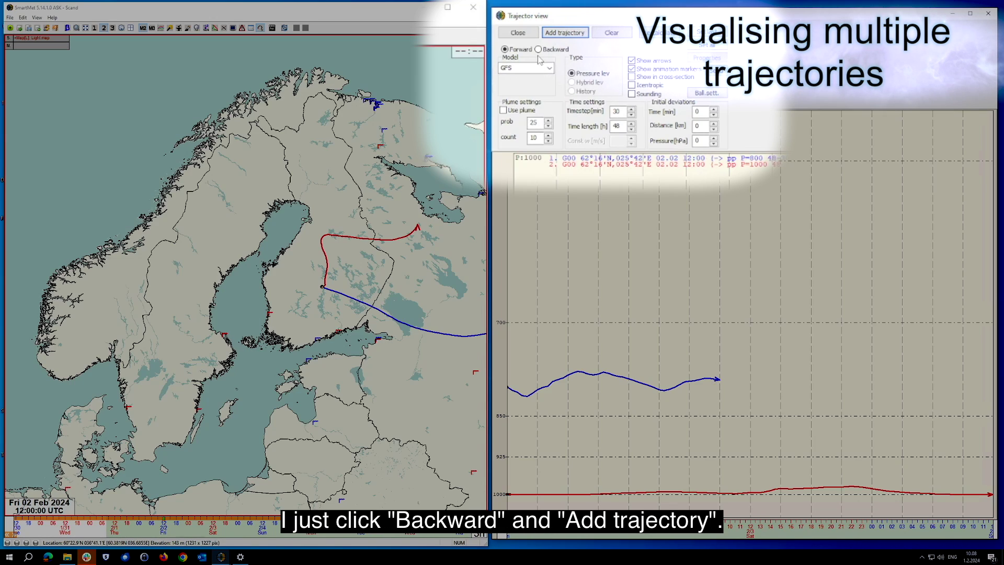
{"action": "left_click", "coordinate": [539, 50]}
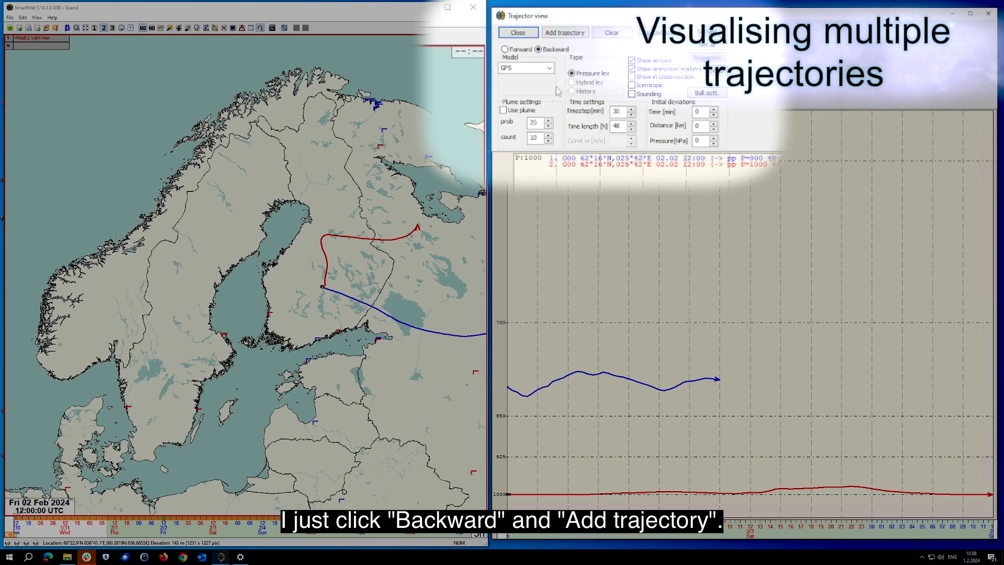
{"action": "left_click", "coordinate": [565, 33]}
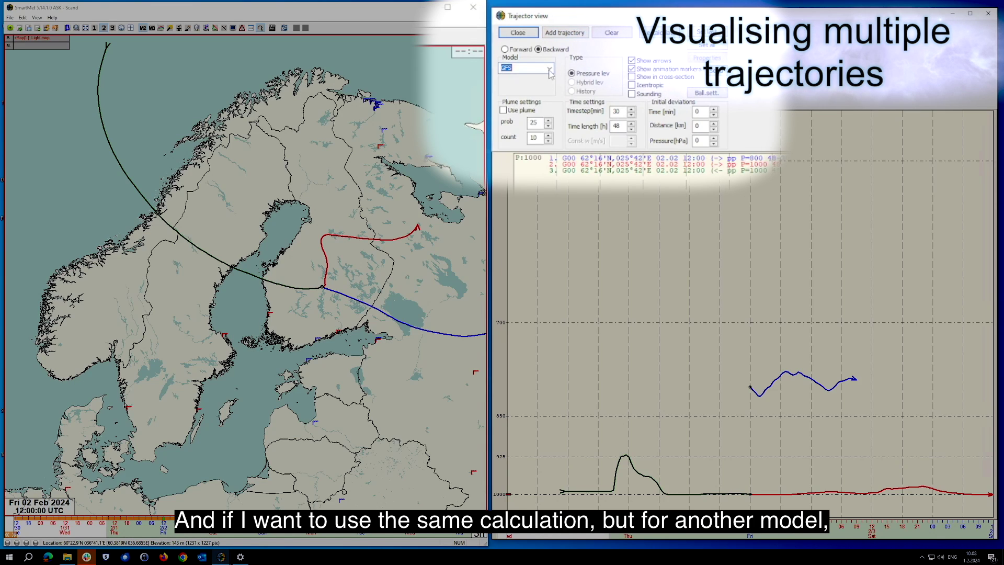
- Add a comparison trajectory using the Ecmwf model, then clear all trajectories
{"action": "left_click", "coordinate": [533, 50]}
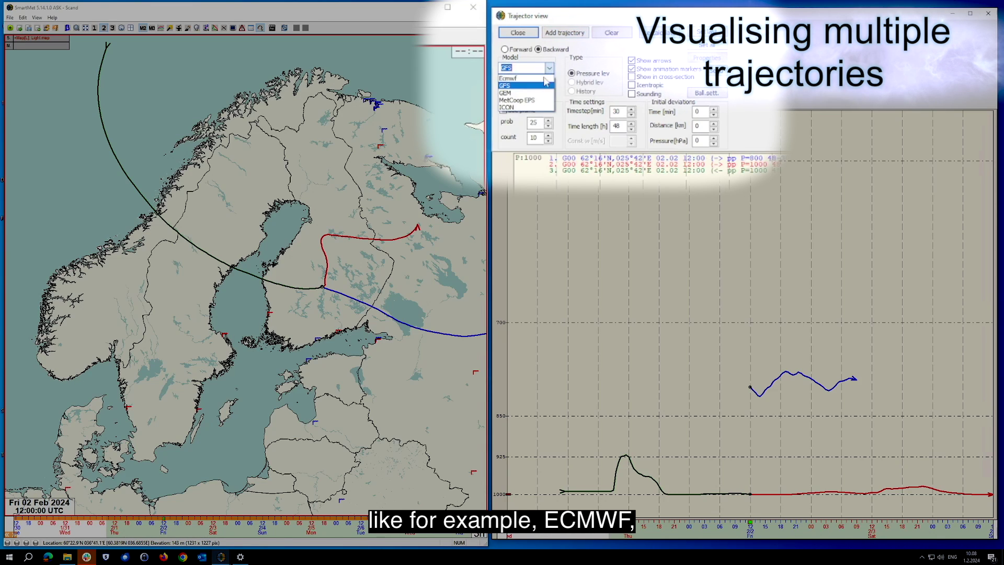
{"action": "left_click", "coordinate": [508, 78]}
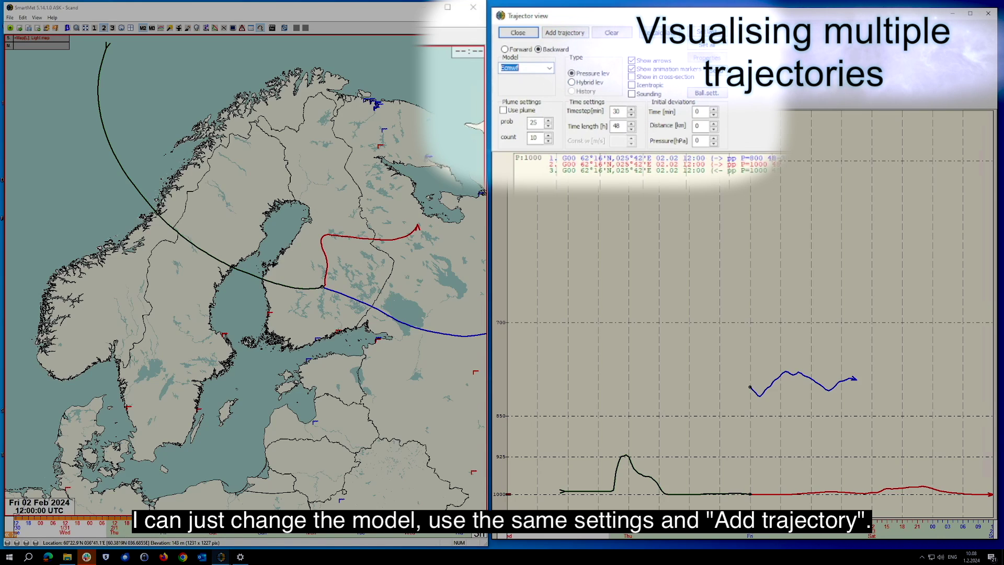
{"action": "left_click", "coordinate": [565, 32]}
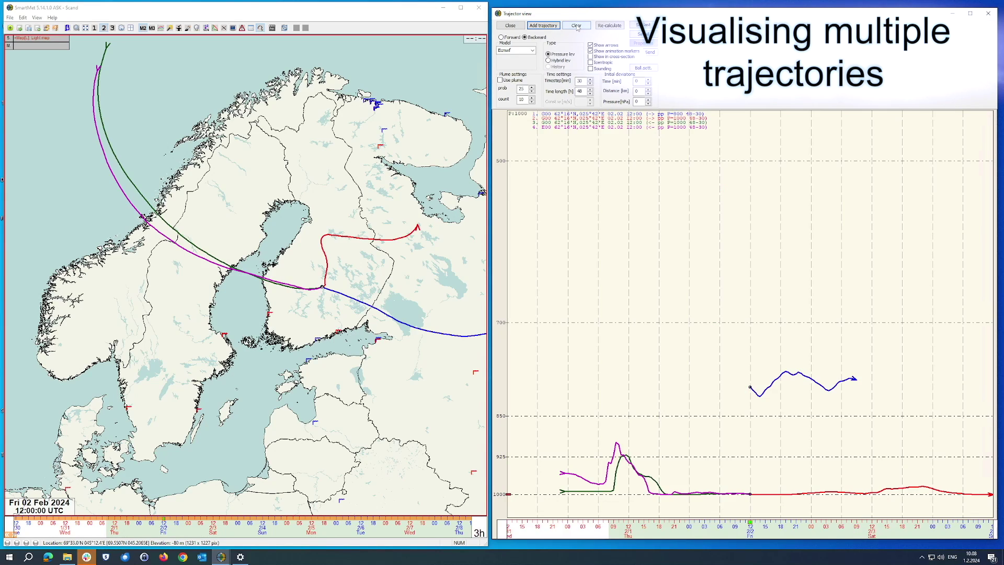
{"action": "left_click", "coordinate": [576, 25]}
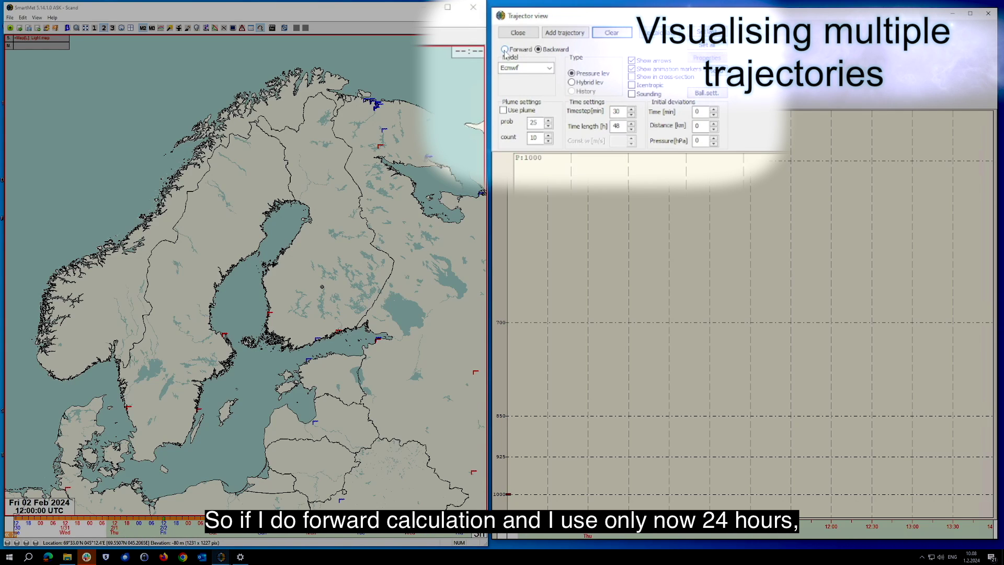
- Switch to Forward, set a 24-hour time length and add a central Finland trajectory
{"action": "left_click", "coordinate": [501, 37]}
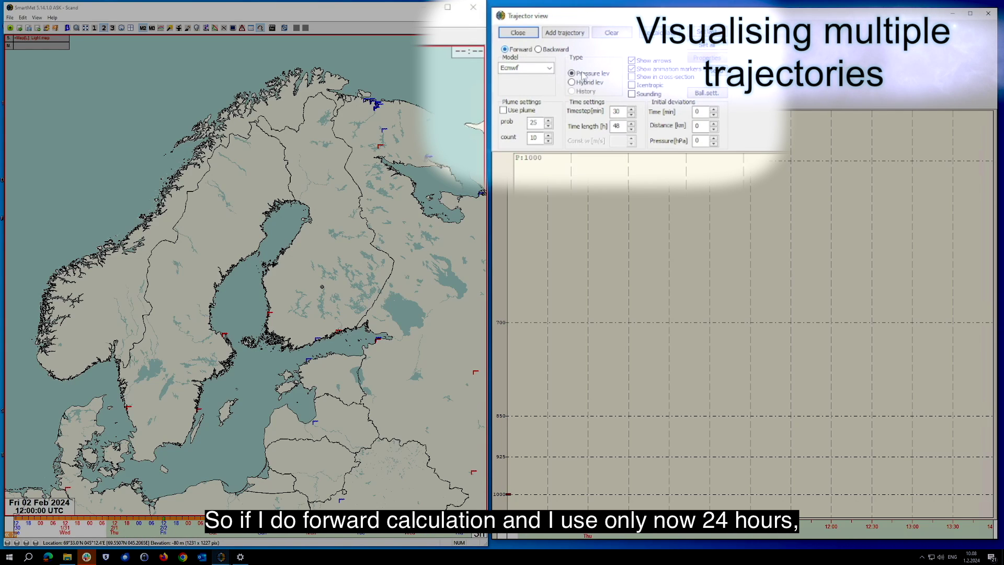
{"action": "double_click", "coordinate": [613, 128]}
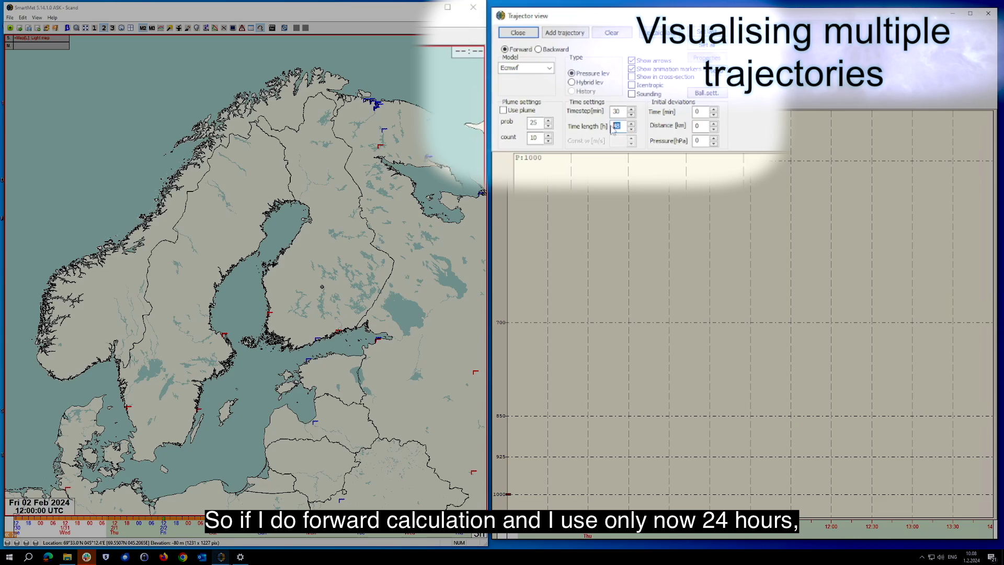
{"action": "type", "text": "24"}
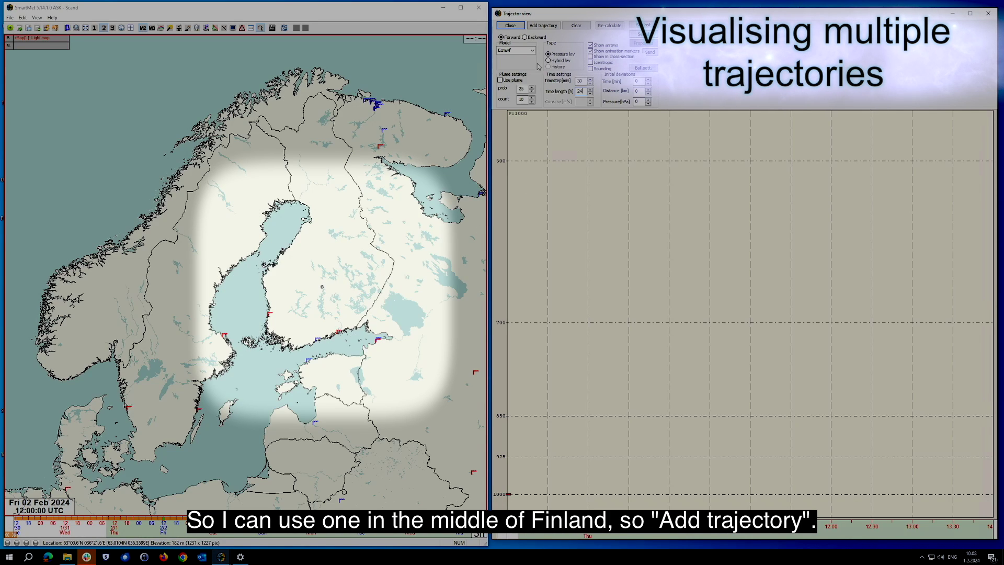
{"action": "left_click", "coordinate": [542, 26]}
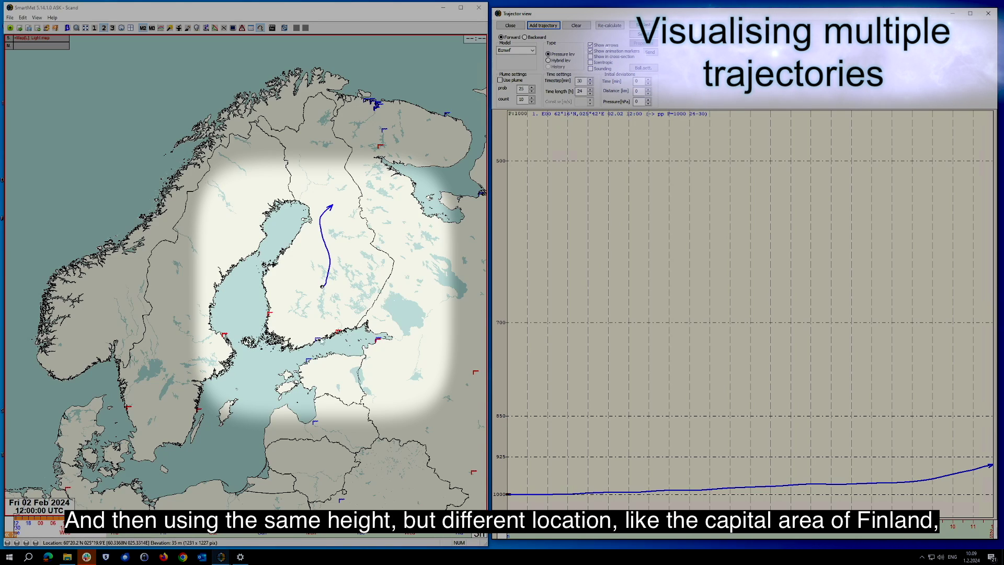
- Add trajectories from the Helsinki area and, at 925 hPa, from northern Finland
{"action": "left_click", "coordinate": [317, 340]}
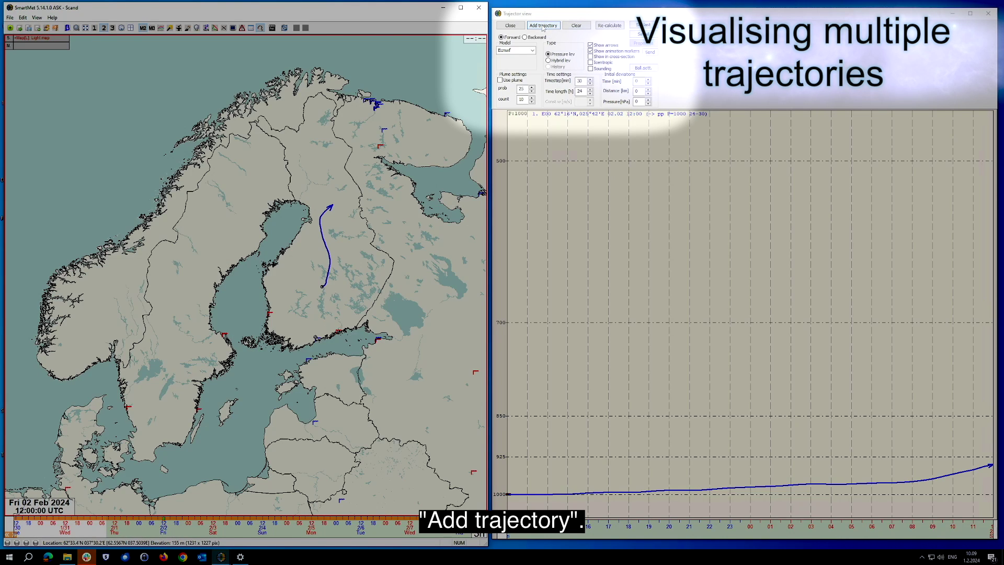
{"action": "left_click", "coordinate": [543, 26]}
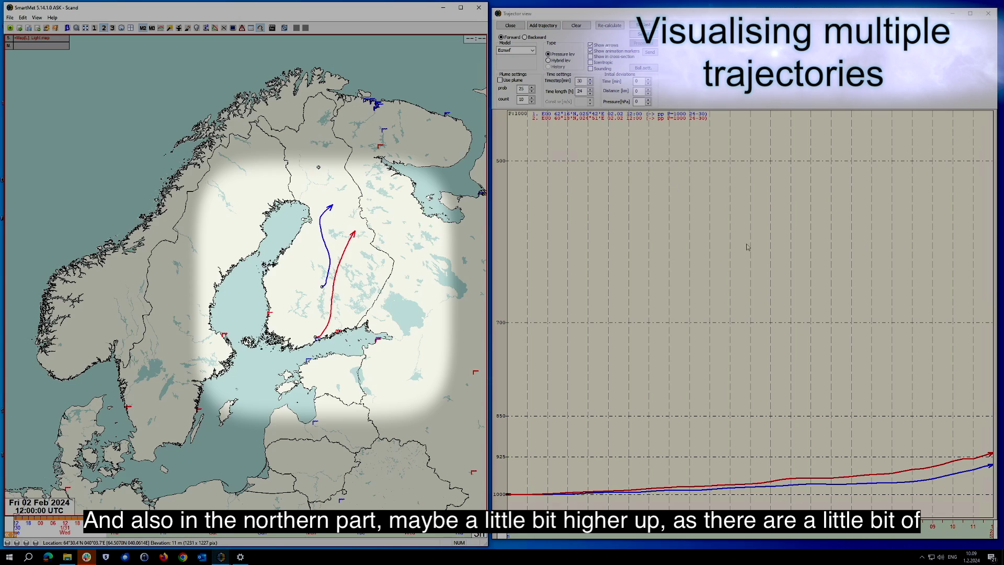
{"action": "left_click", "coordinate": [511, 459]}
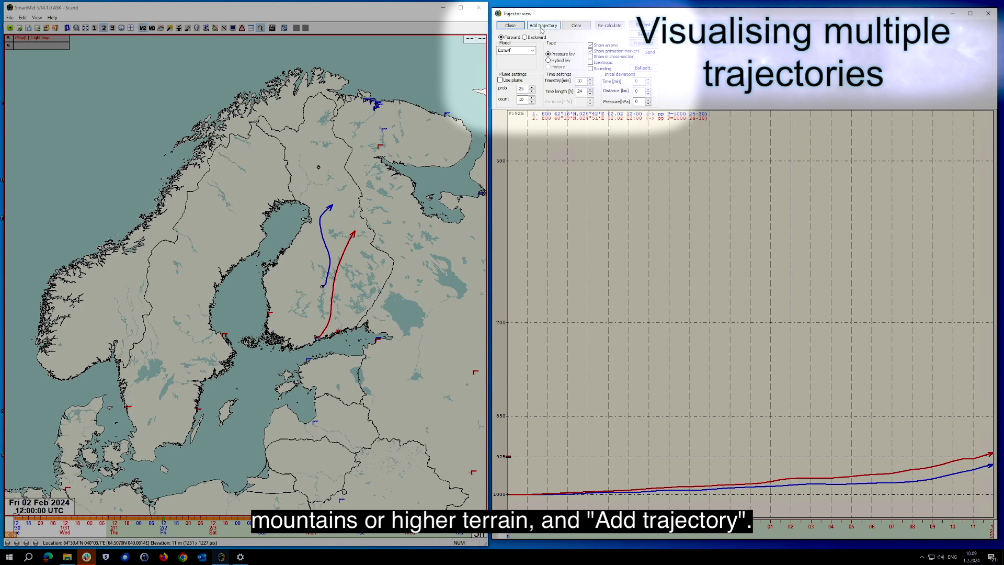
{"action": "left_click", "coordinate": [542, 26]}
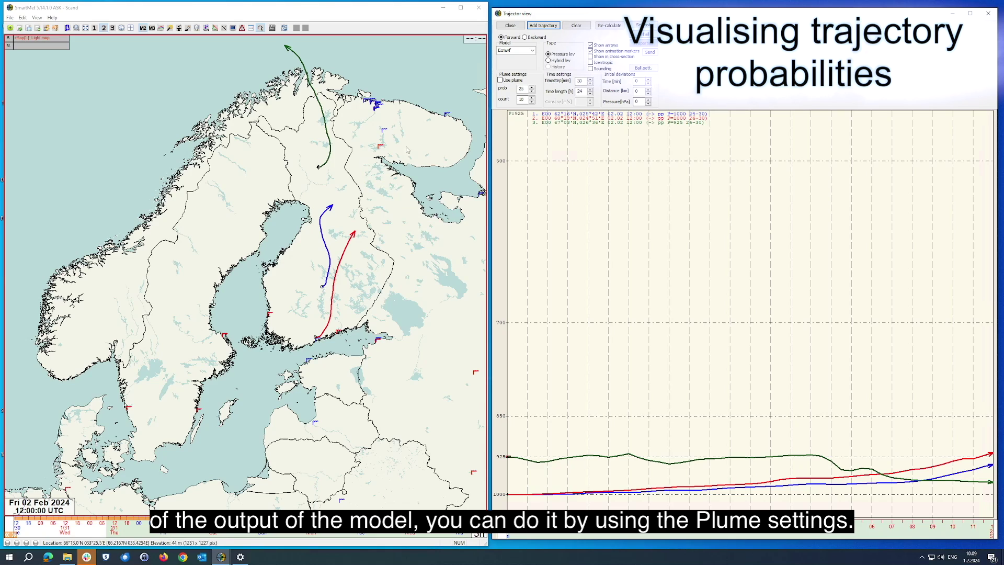
- Clear the map and add a 925 hPa plume (prob 25, count 10) from northern Finland
{"action": "left_click", "coordinate": [576, 25]}
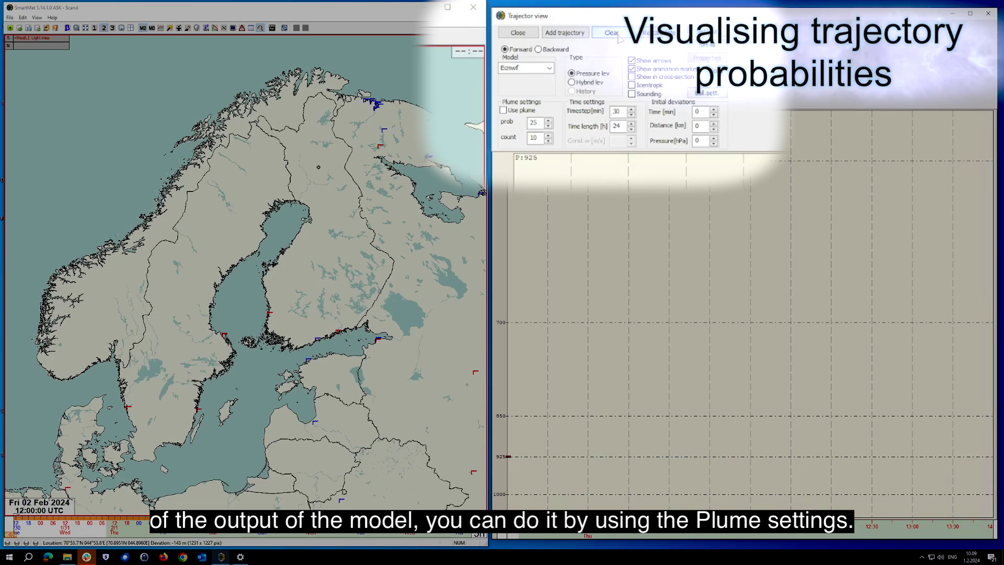
{"action": "left_click", "coordinate": [504, 110]}
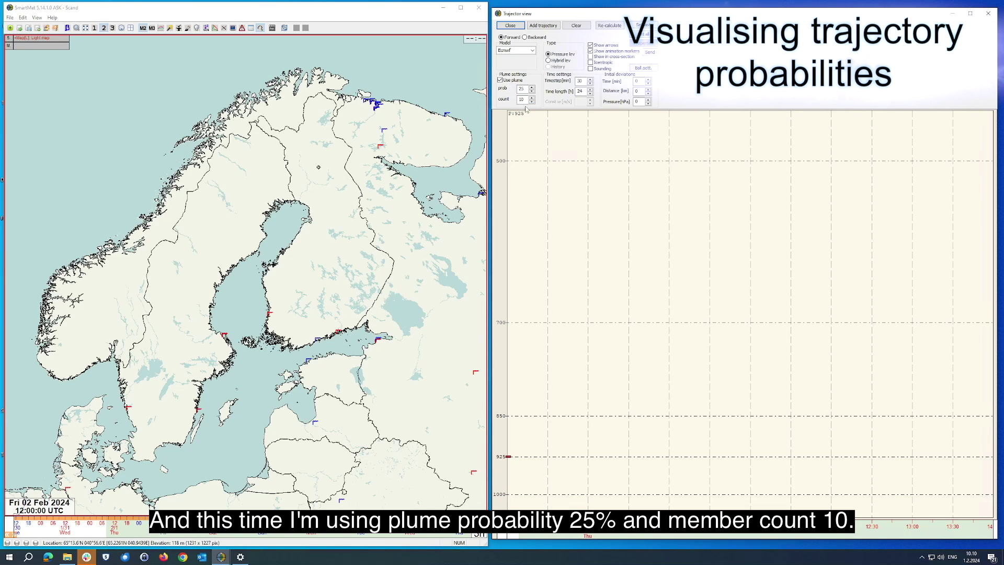
{"action": "left_click", "coordinate": [543, 27]}
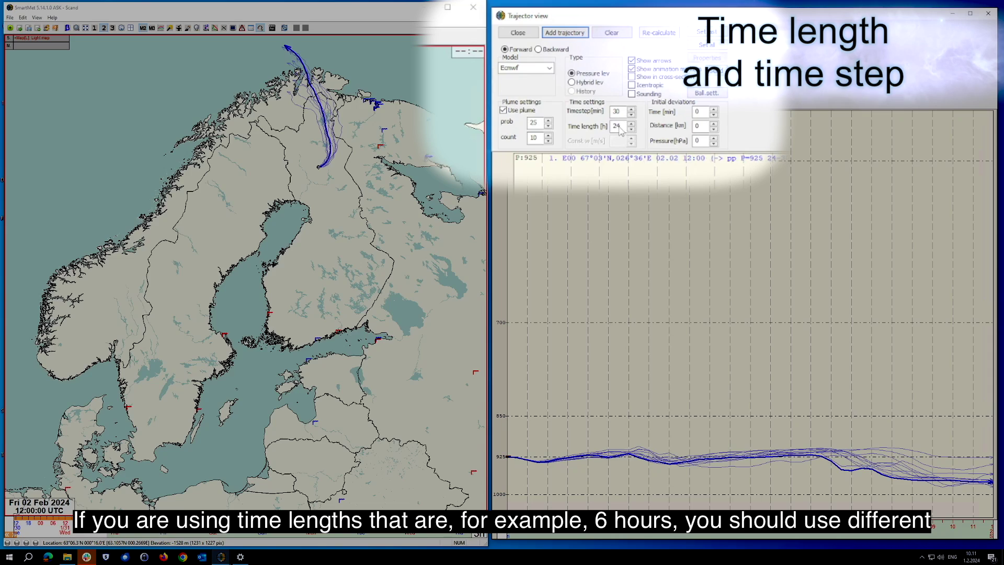
- Set a 6-hour length and 10-minute time step, then add a plume from central Finland
{"action": "left_click", "coordinate": [617, 126]}
{"action": "double_click", "coordinate": [617, 126]}
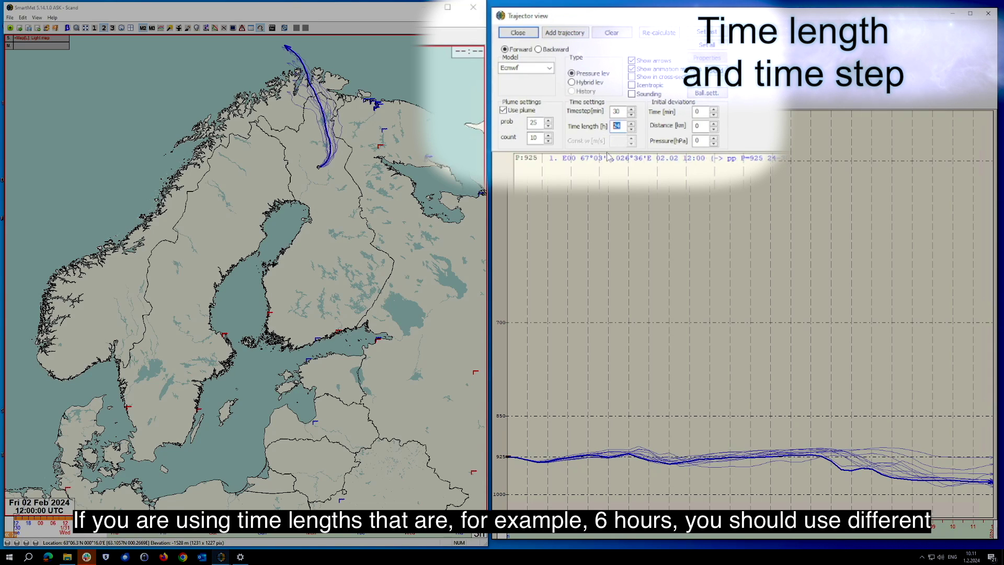
{"action": "type", "text": "6"}
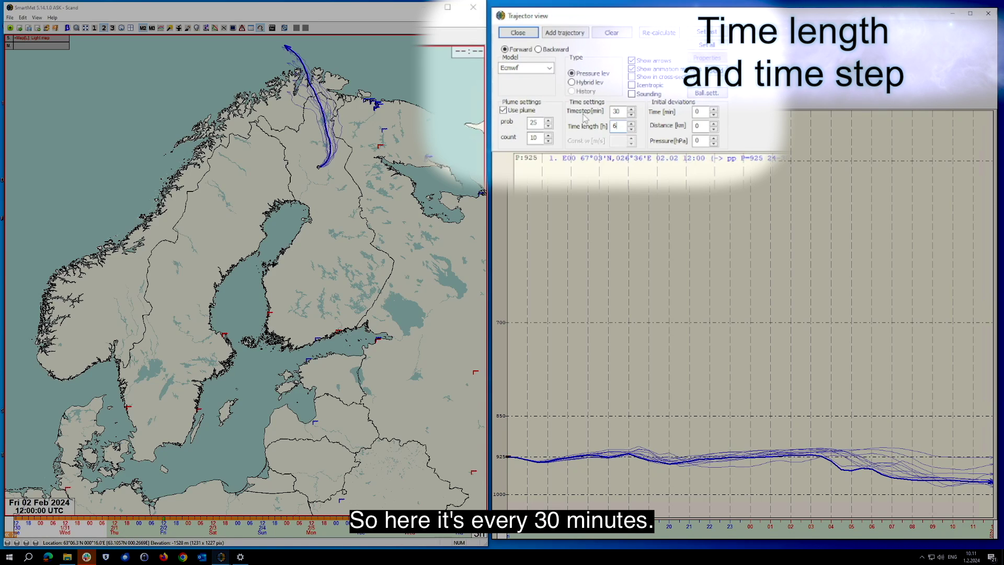
{"action": "left_click", "coordinate": [631, 114]}
{"action": "left_click", "coordinate": [631, 114]}
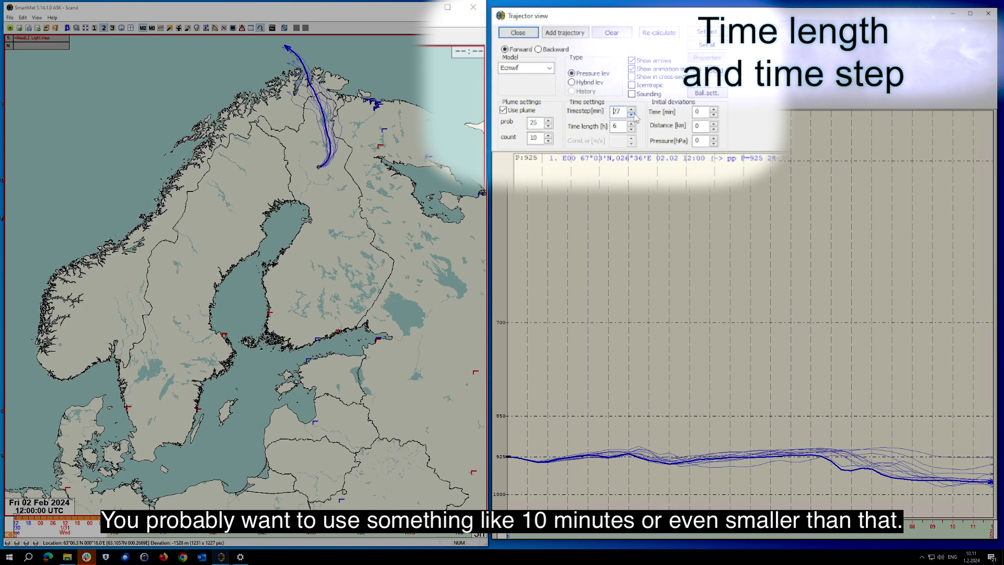
{"action": "left_click", "coordinate": [632, 114]}
{"action": "type", "text": "10"}
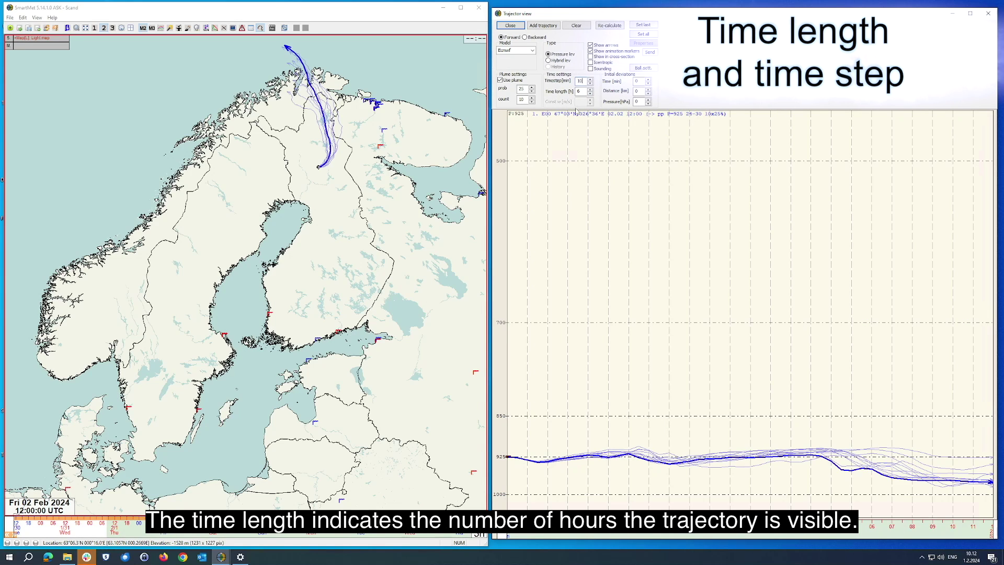
{"action": "left_click", "coordinate": [317, 297]}
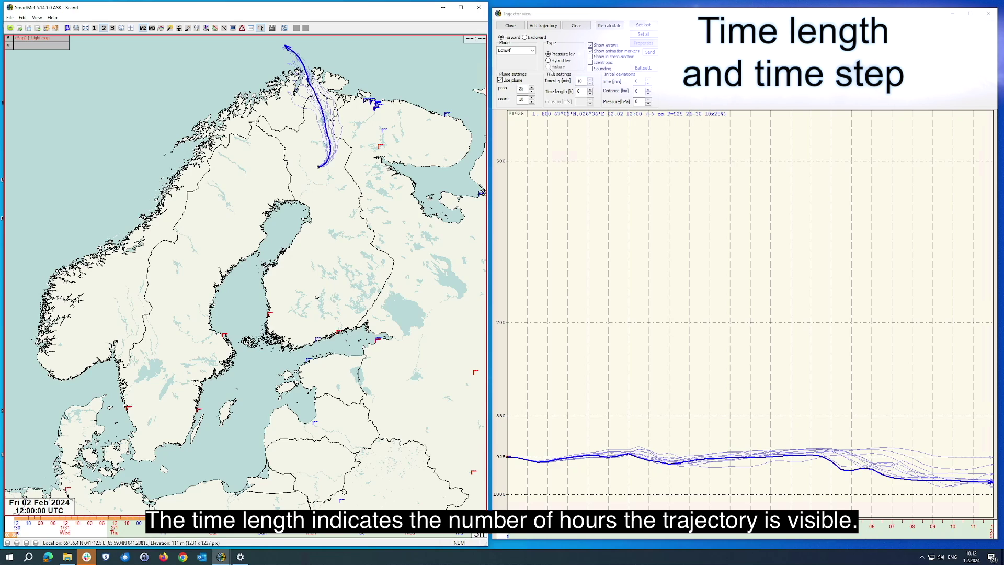
{"action": "left_click", "coordinate": [543, 25]}
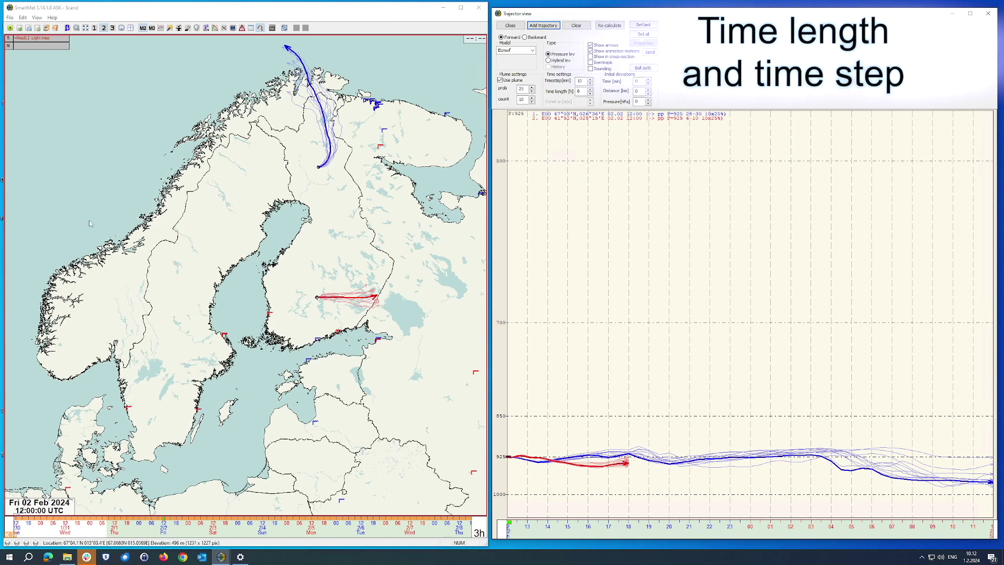